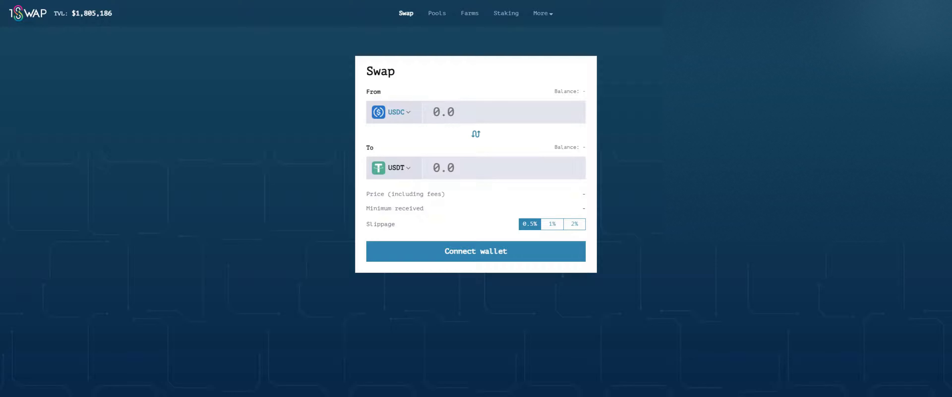
# Set up a swap from USDC with USDC.m as the token to receive
pyautogui.click(396, 111)
pyautogui.click(398, 168)
pyautogui.scroll(-3, 421, 223)
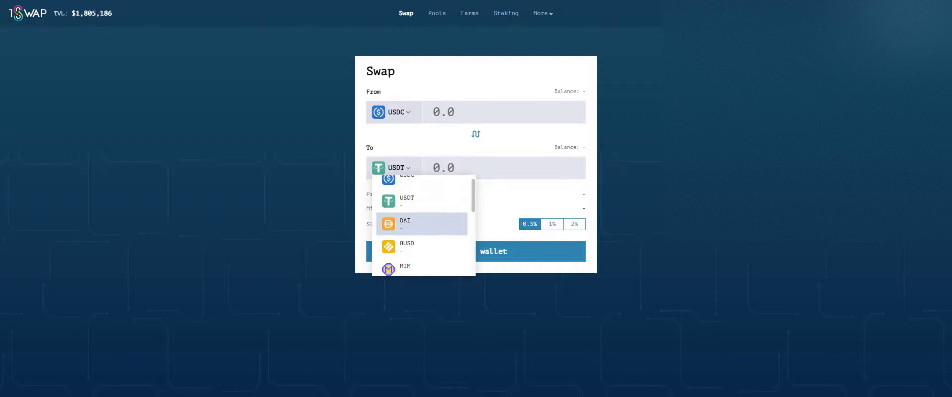
pyautogui.scroll(-5, 421, 224)
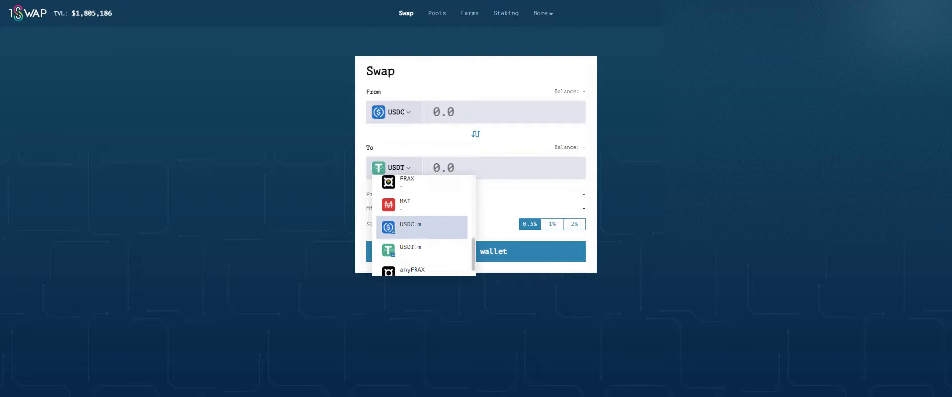
pyautogui.click(421, 216)
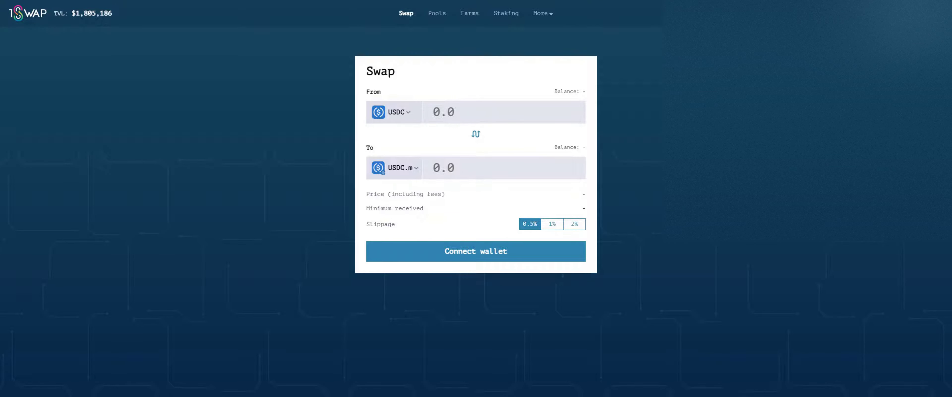
# Connect the wallet and approve its full USDC balance for the swap to USDC.m
pyautogui.click(476, 251)
pyautogui.click(475, 145)
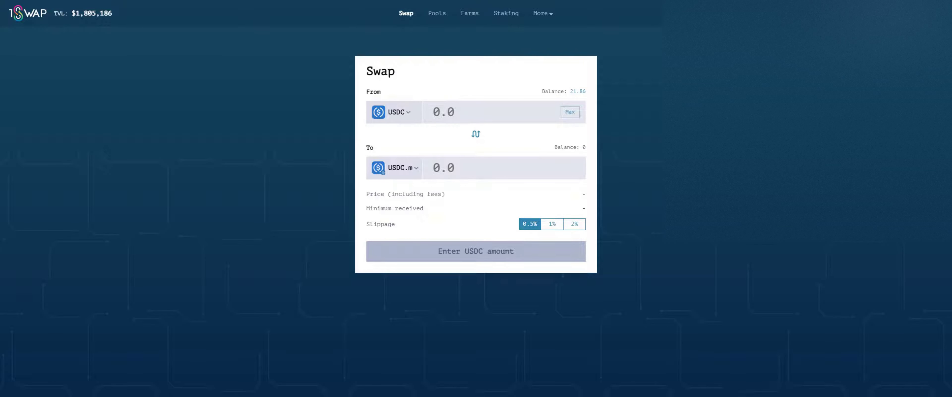
pyautogui.click(570, 112)
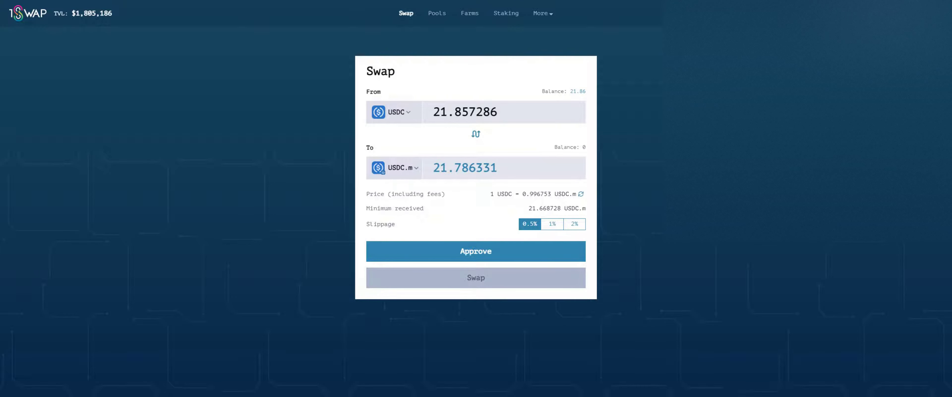
pyautogui.click(476, 251)
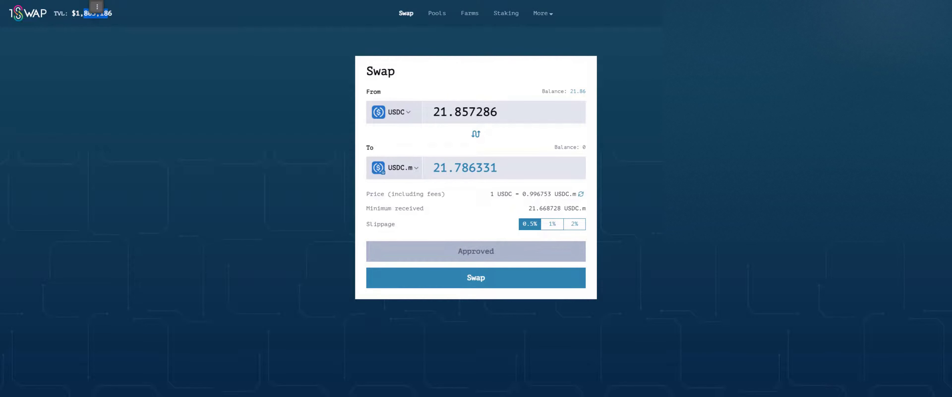
# Check the site's TVL and the 1SWAP token's market cap, and submit the approved USDC to USDC.m swap
pyautogui.moveTo(112, 13); pyautogui.dragTo(76, 14)
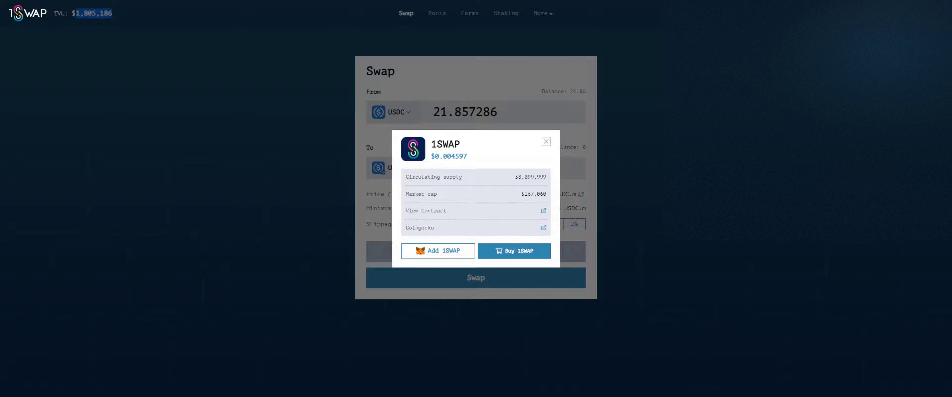
pyautogui.moveTo(519, 193); pyautogui.dragTo(548, 193)
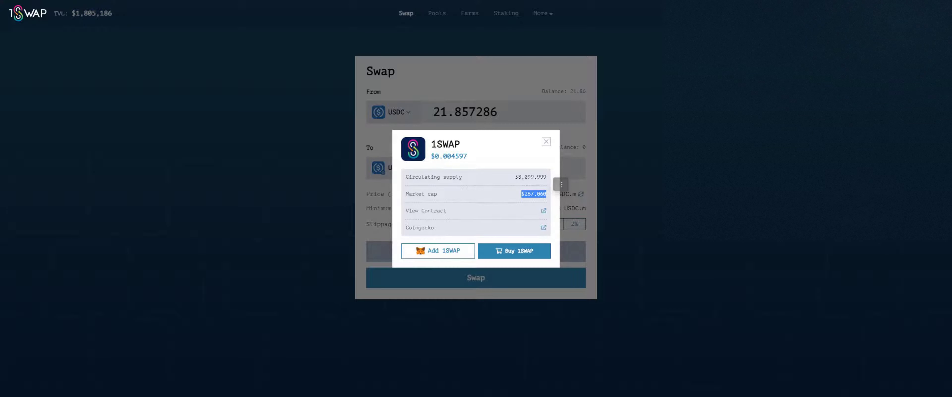
pyautogui.press('Escape')
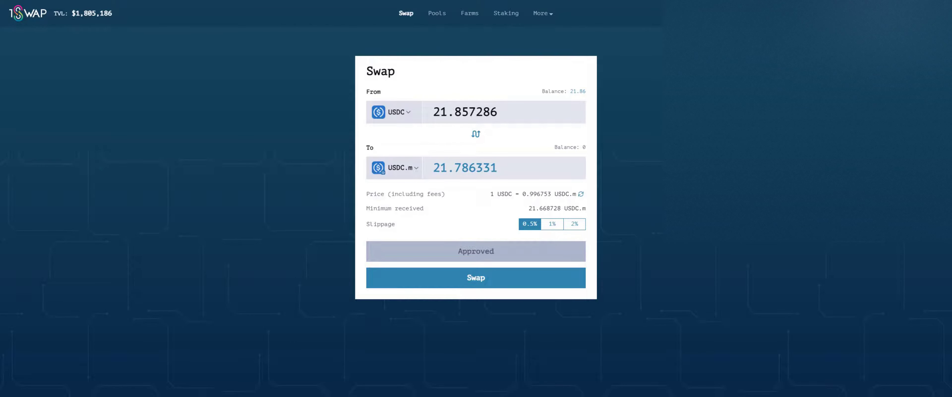
pyautogui.click(476, 277)
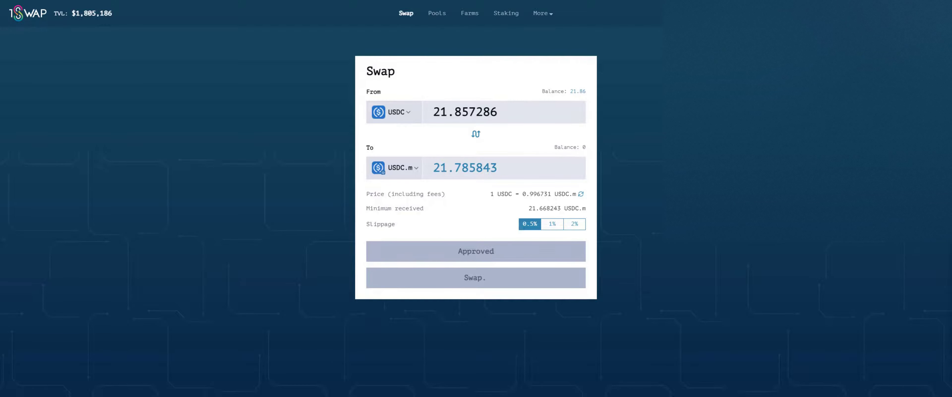
# Switch to Huckleberry and set up a swap of the full USDC.m balance to FINN
pyautogui.click(293, 6)
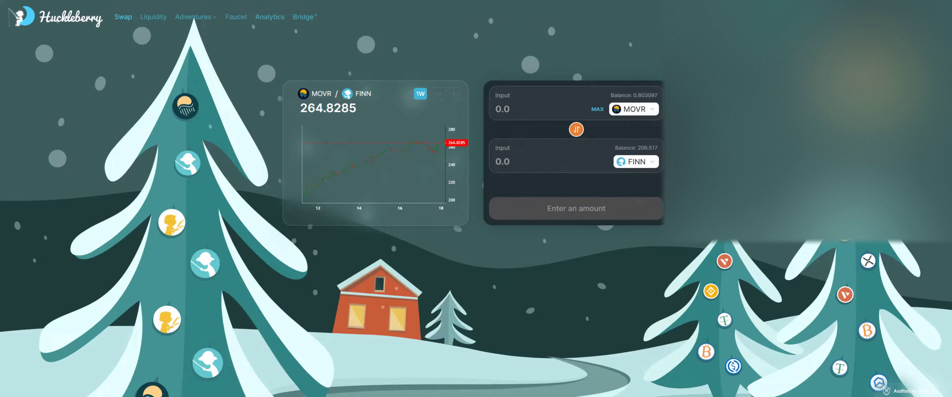
pyautogui.click(634, 109)
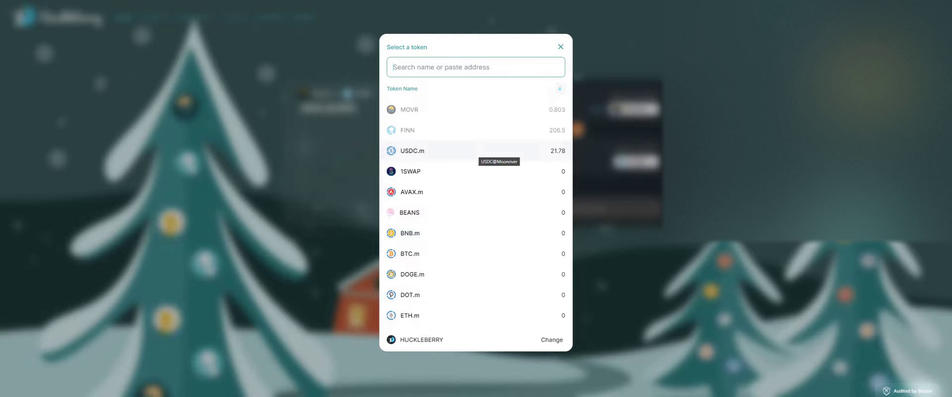
pyautogui.click(495, 154)
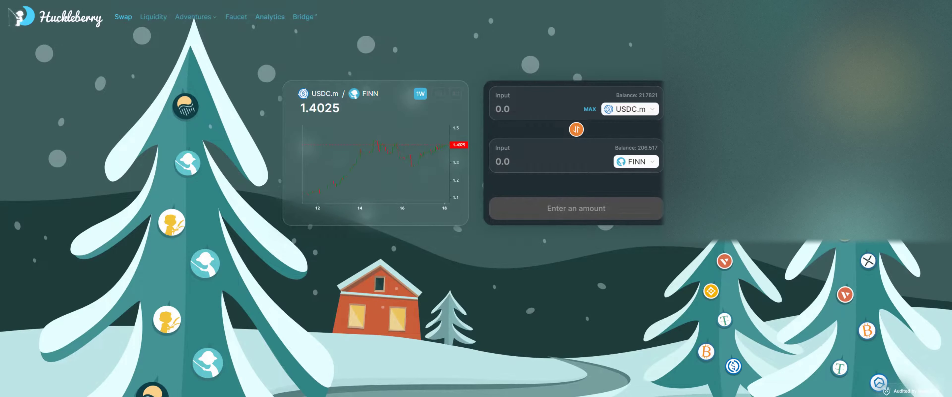
pyautogui.click(590, 109)
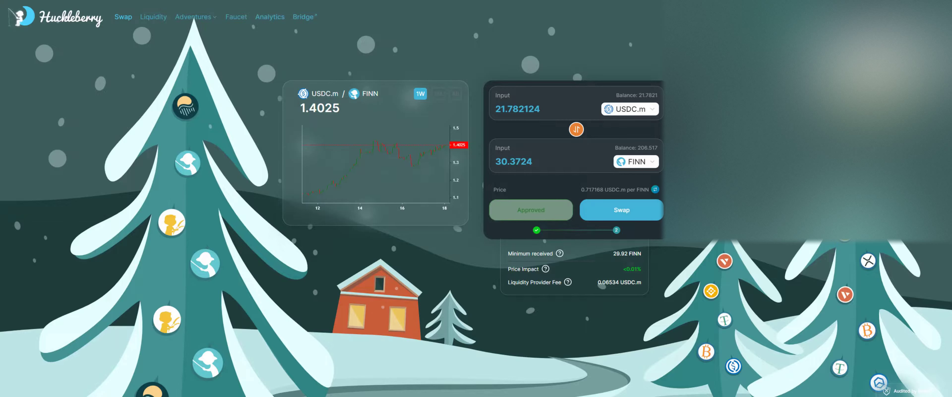
# Submit and confirm the swap of 21.782124 USDC.m to FINN, and close the transaction notice
pyautogui.click(621, 209)
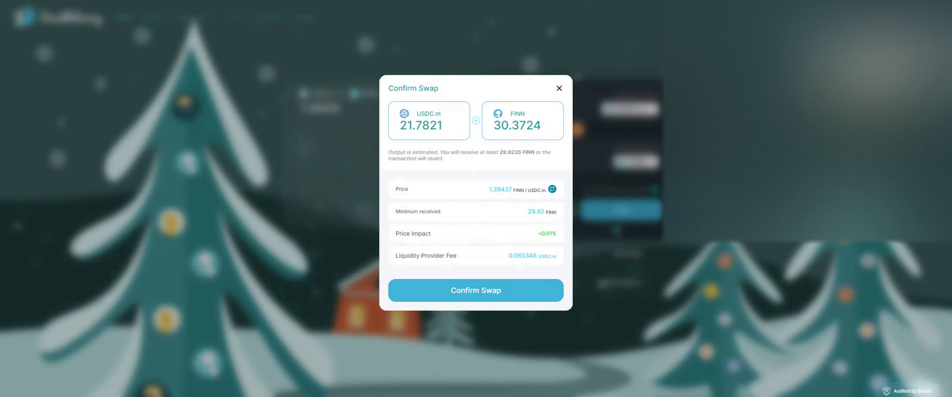
pyautogui.click(475, 289)
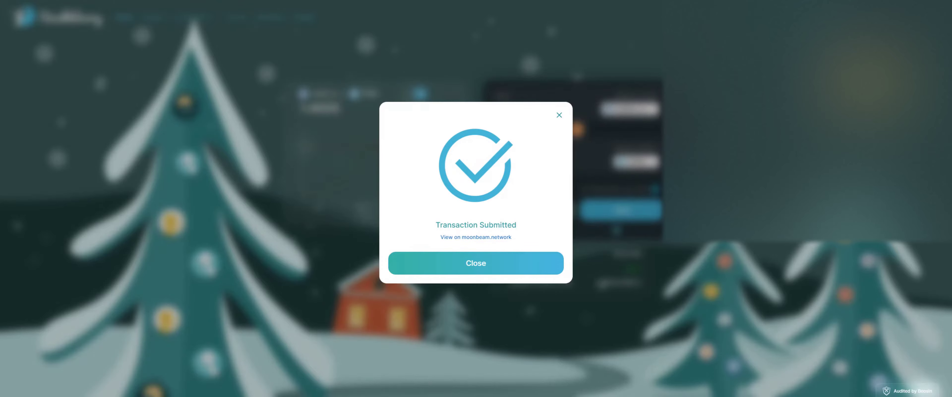
pyautogui.click(476, 263)
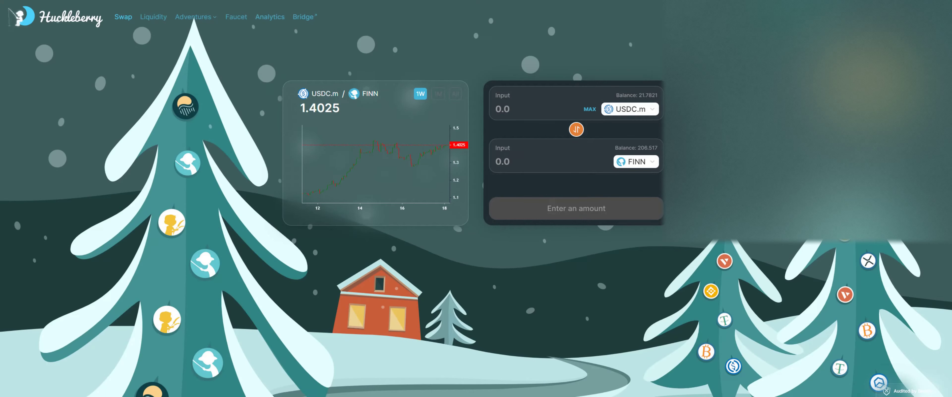
# Go to Tom's House and approve 36.586 FINN for staking
pyautogui.moveTo(194, 17)
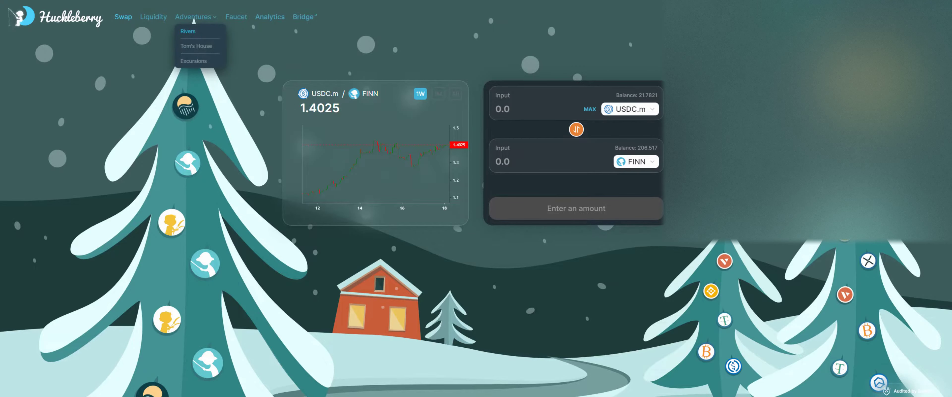
pyautogui.click(196, 46)
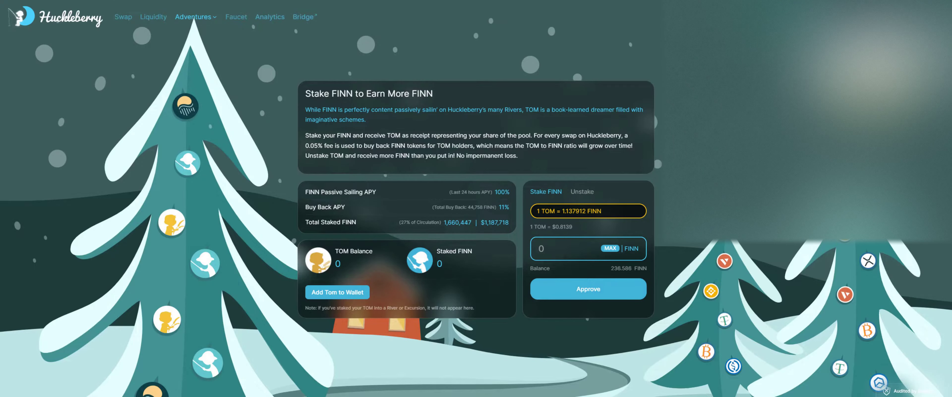
pyautogui.write('36.586')
pyautogui.click(589, 289)
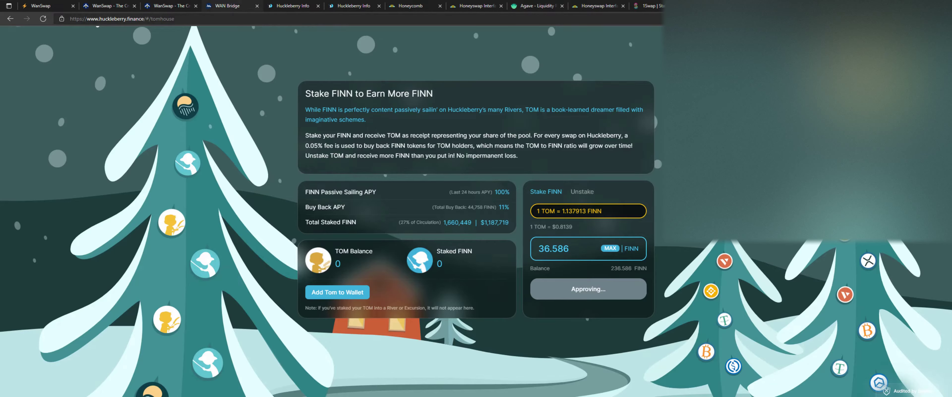
# Reorder the browser tabs so WAN Bridge follows 1Swap, and stake the approved 36.586 FINN
pyautogui.moveTo(229, 6); pyautogui.dragTo(649, 6)
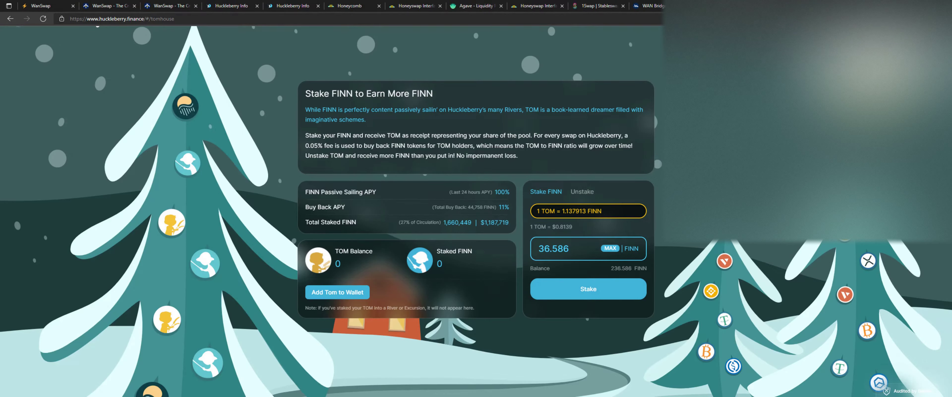
pyautogui.click(588, 289)
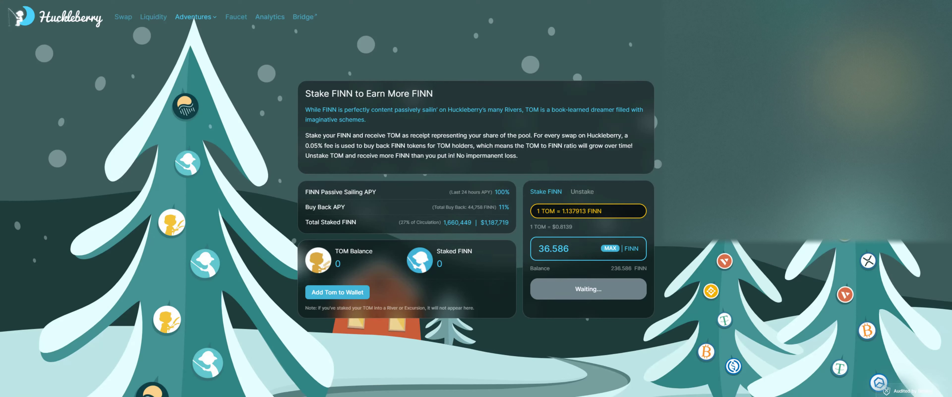
# Open Huckleberry's Excursions and examine the available TOM staking pools, their reward tokens, end times and pool rates
pyautogui.click(194, 17)
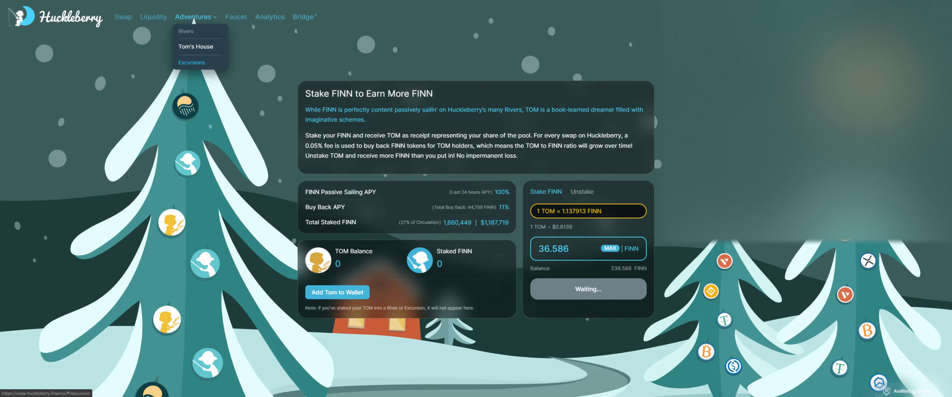
pyautogui.click(192, 62)
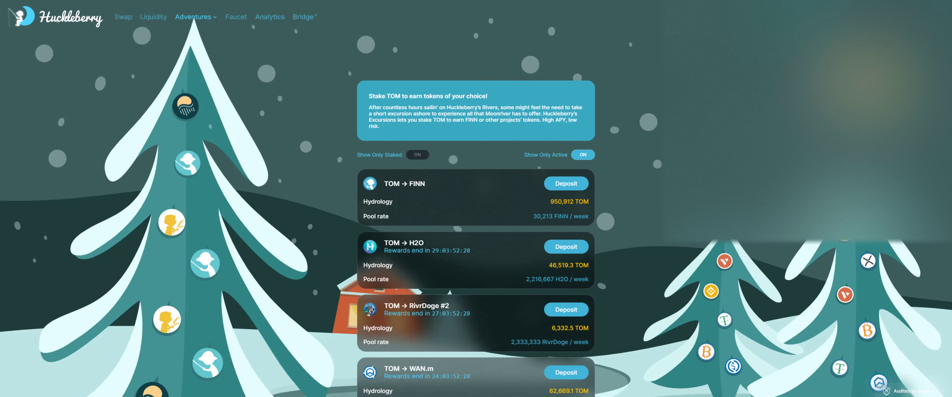
pyautogui.scroll(-4, 476, 214)
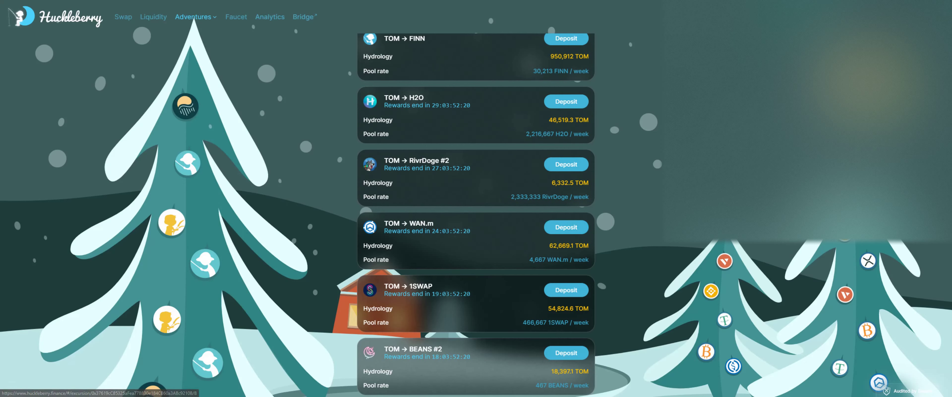
pyautogui.scroll(-6, 476, 214)
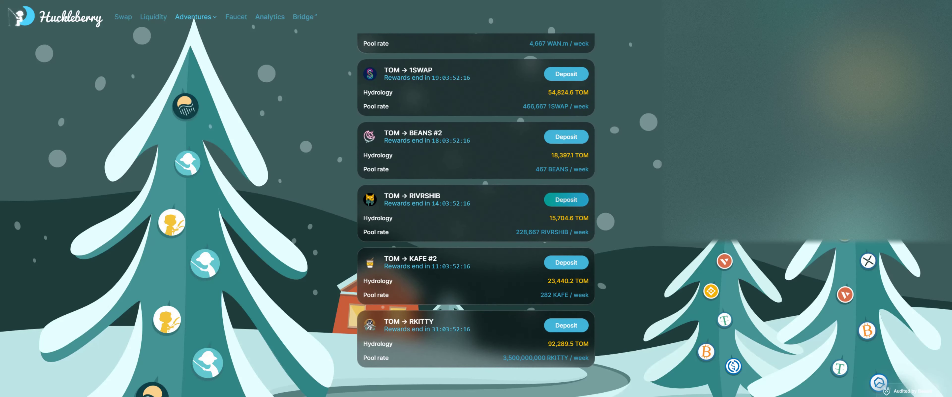
pyautogui.scroll(10, 476, 214)
pyautogui.scroll(-10, 476, 215)
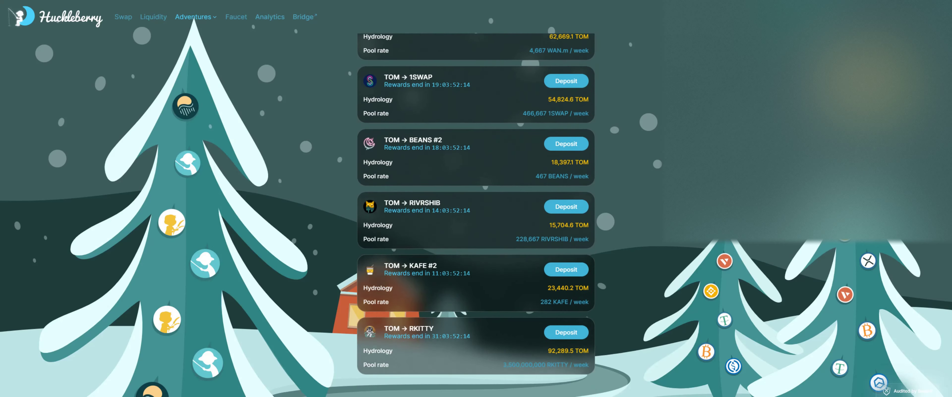
pyautogui.scroll(8, 476, 214)
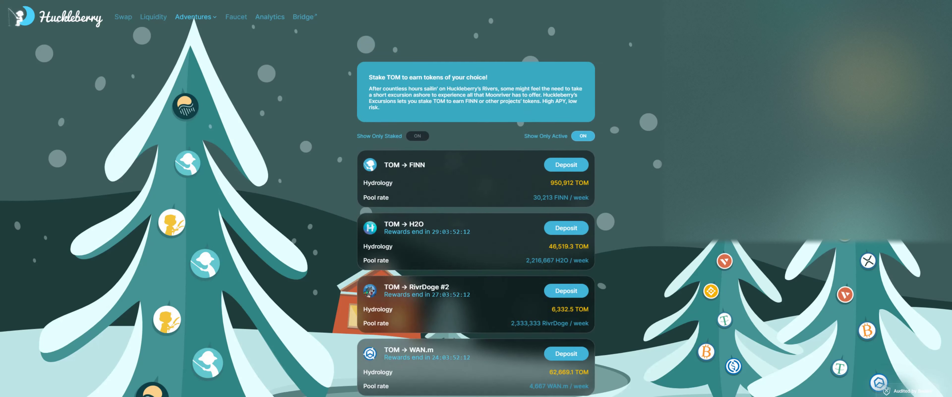
pyautogui.scroll(-8, 476, 214)
pyautogui.scroll(8, 476, 214)
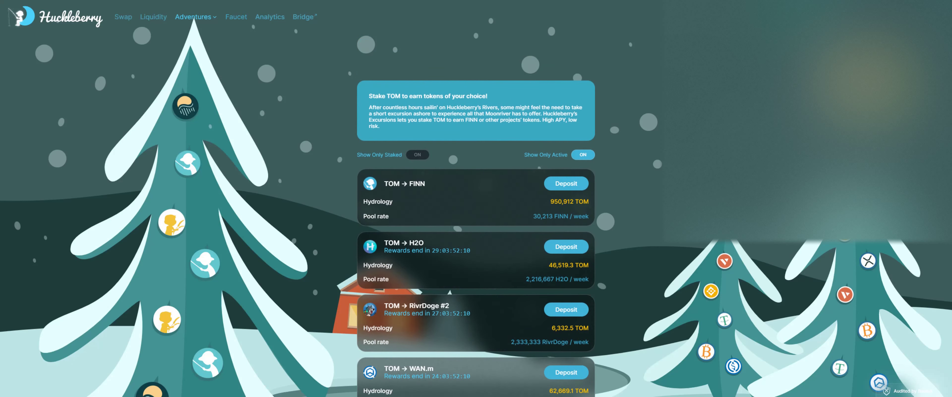
pyautogui.rightClick(267, 19)
pyautogui.press('Escape')
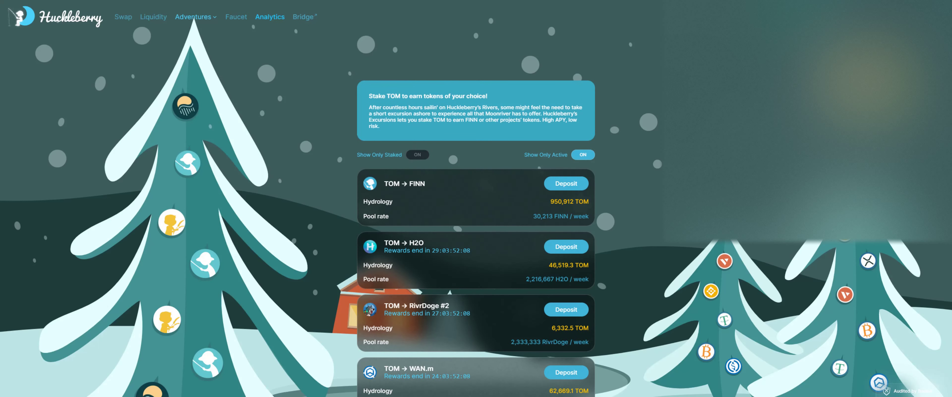